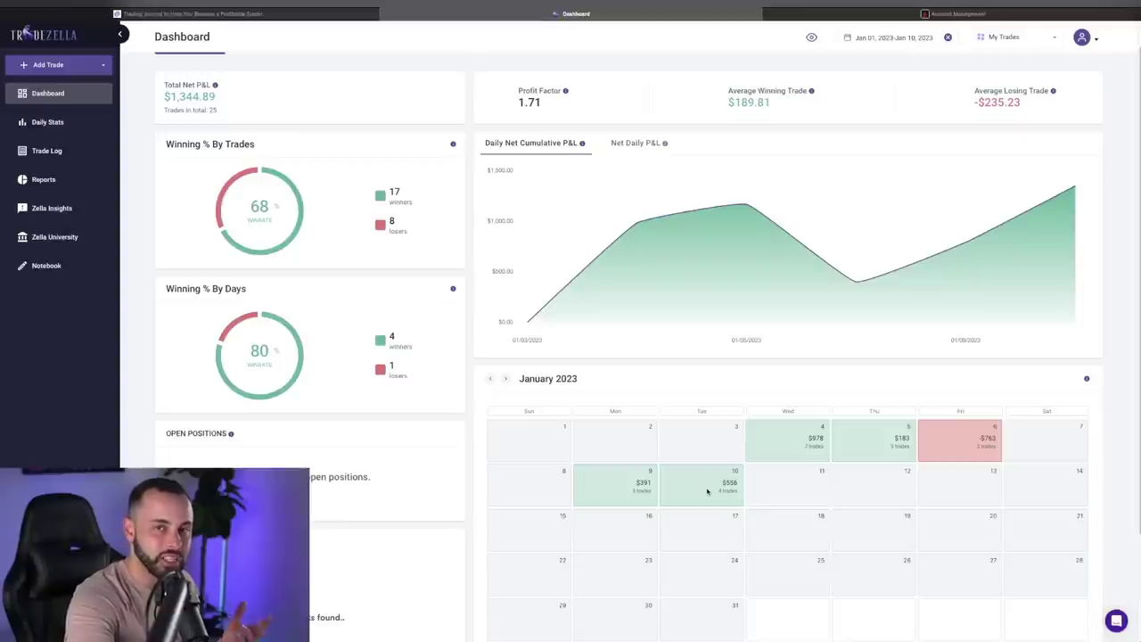
Step: Open the Jan 6, 2023 losing TSLA put trade's Tracking page, gross P&L -$430.00
{"action": "left_click", "coordinate": [949, 441]}
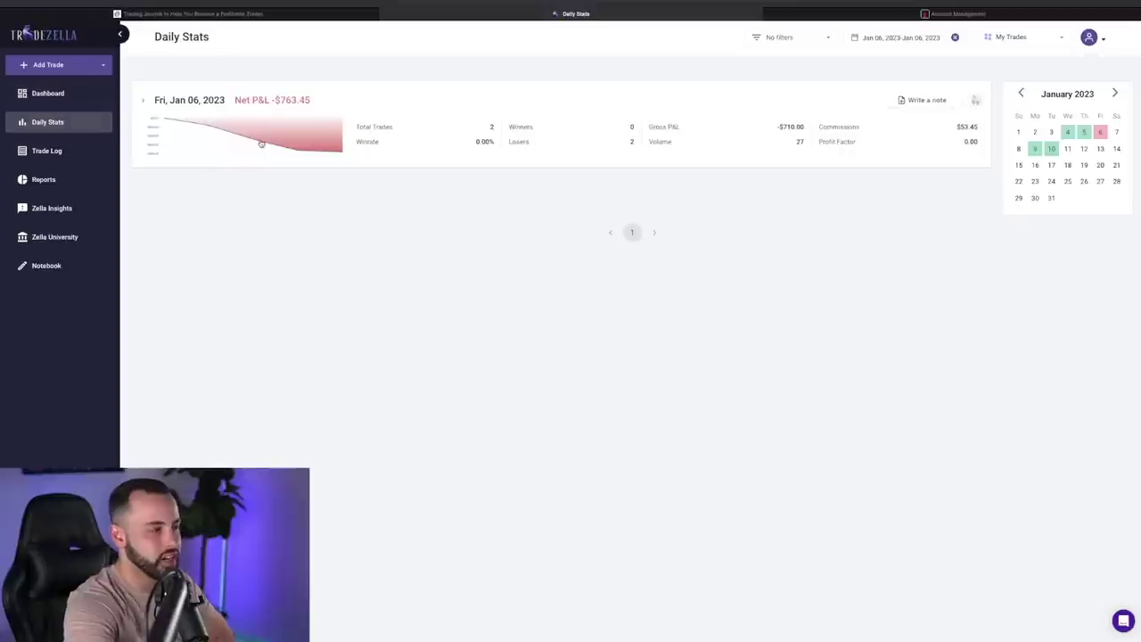
{"action": "left_click", "coordinate": [143, 101]}
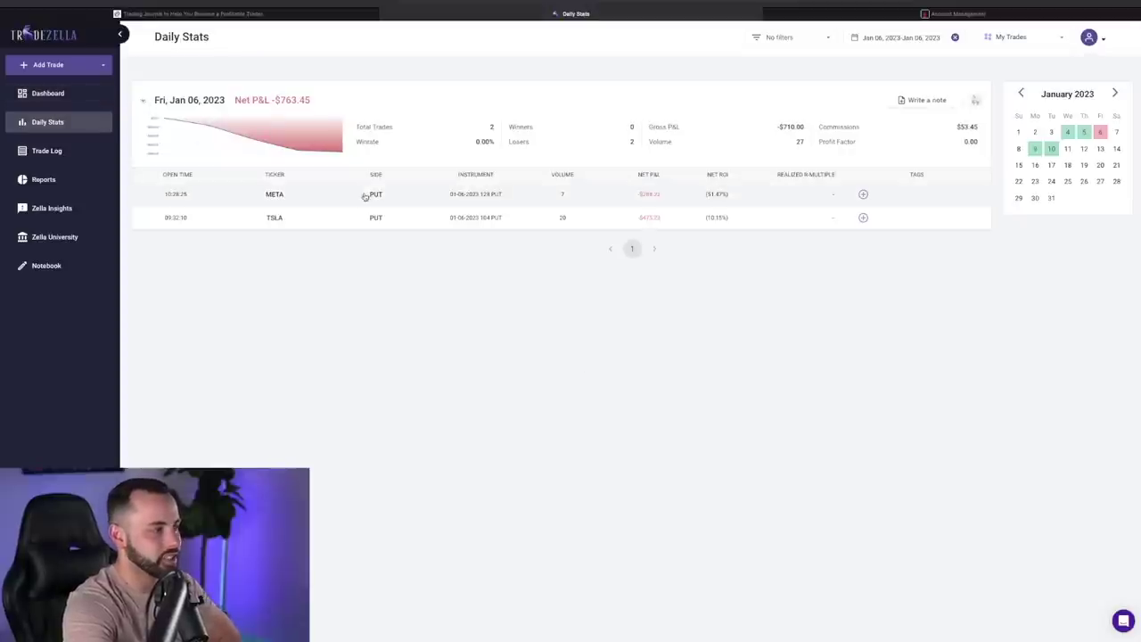
{"action": "left_click", "coordinate": [431, 223]}
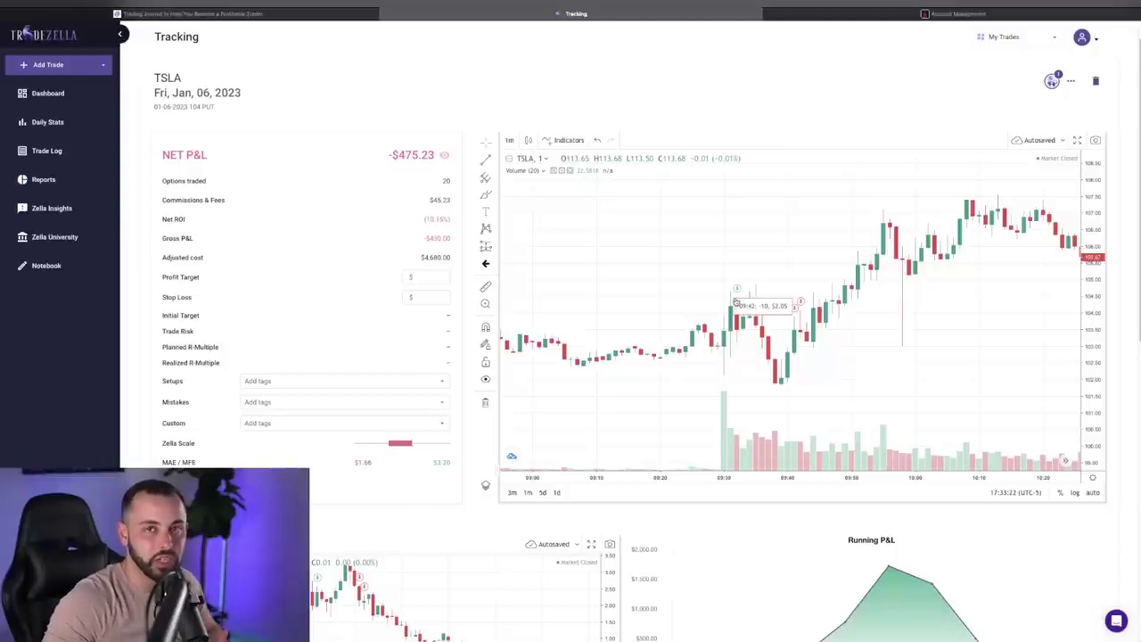
{"action": "left_click", "coordinate": [443, 299]}
{"action": "scroll", "coordinate": [443, 299], "scroll_direction": "down", "scroll_amount": 2}
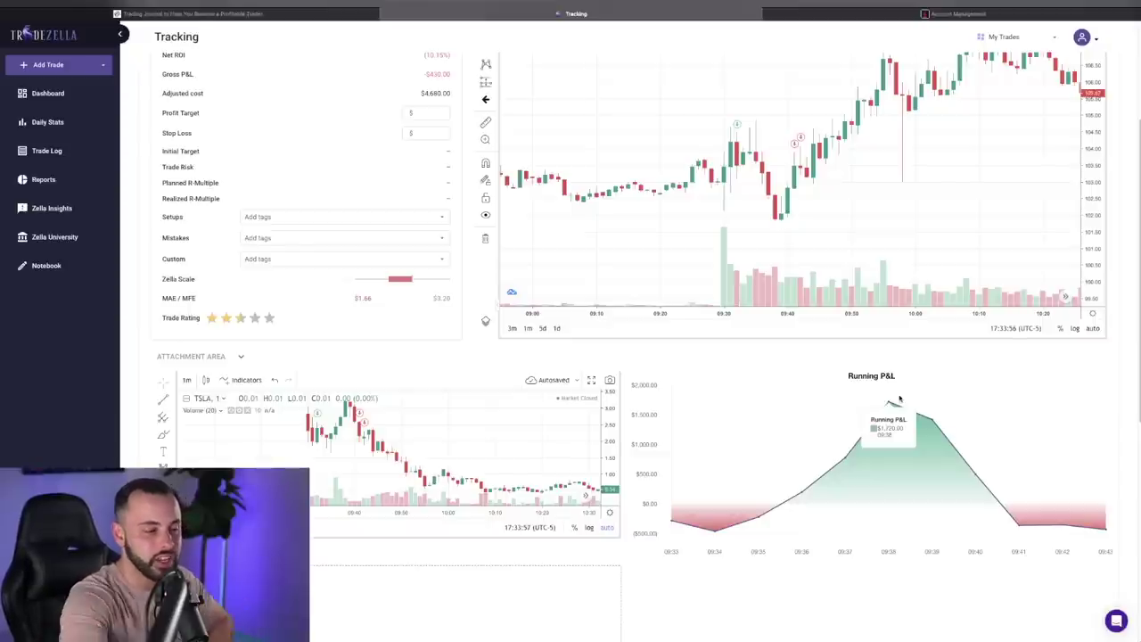
{"action": "scroll", "coordinate": [549, 366], "scroll_direction": "down", "scroll_amount": 2}
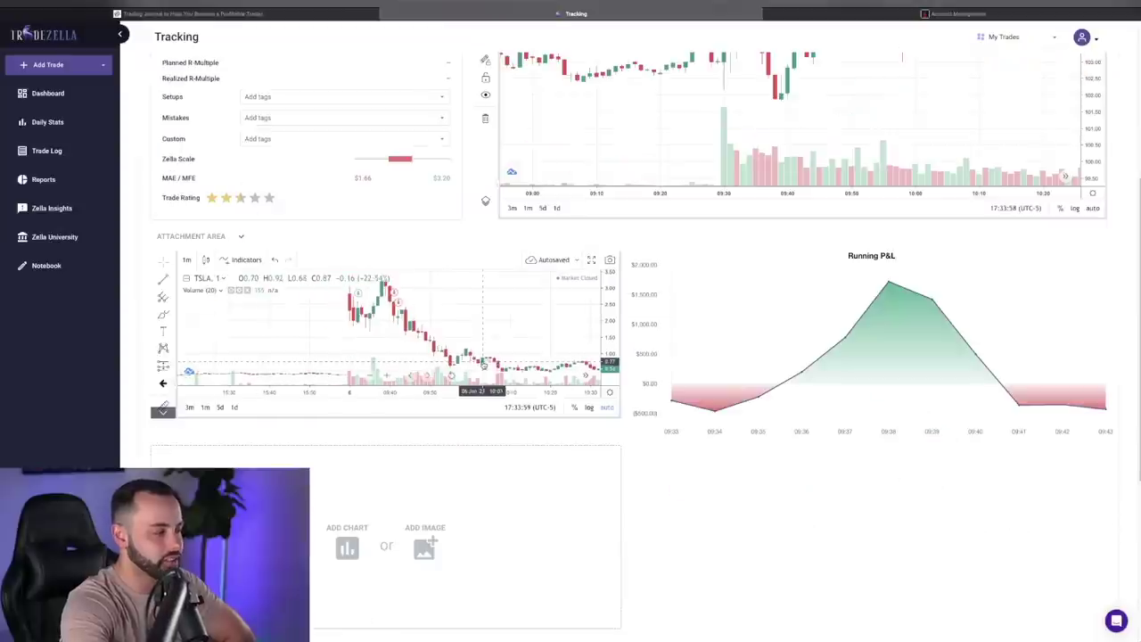
{"action": "scroll", "coordinate": [553, 416], "scroll_direction": "down", "scroll_amount": 3}
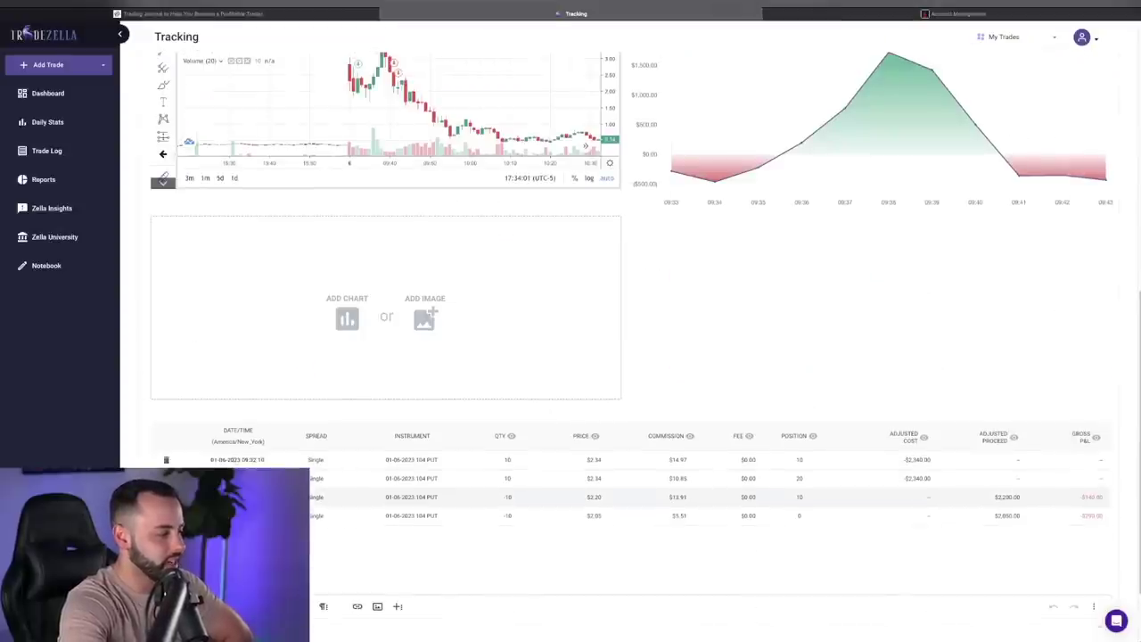
{"action": "scroll", "coordinate": [721, 267], "scroll_direction": "up", "scroll_amount": 3}
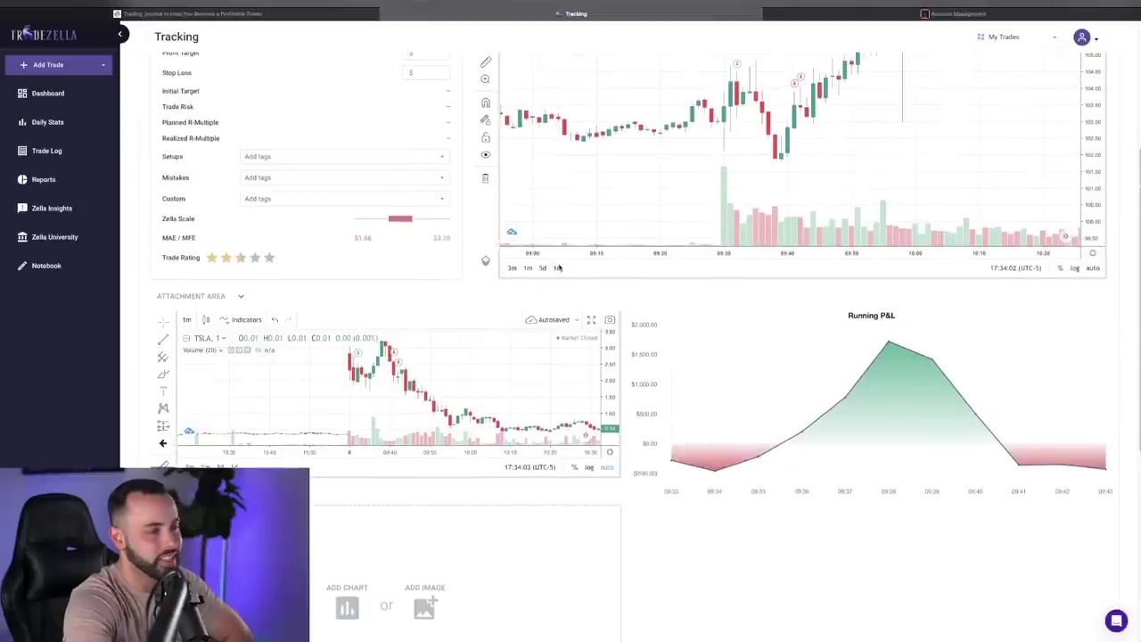
{"action": "scroll", "coordinate": [558, 268], "scroll_direction": "up", "scroll_amount": 3}
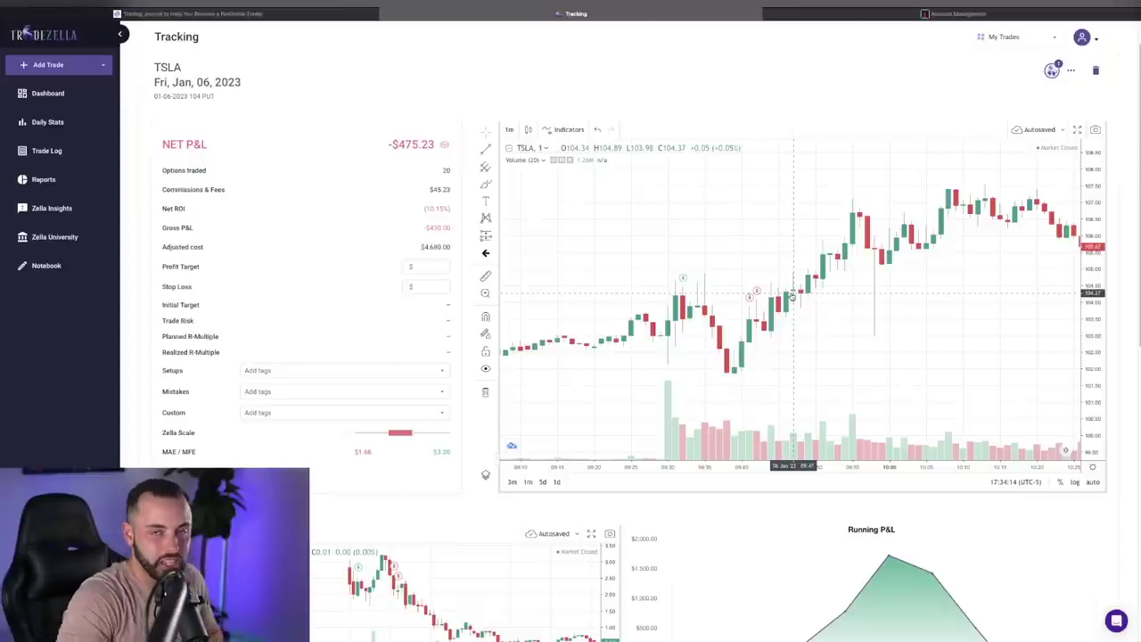
Step: Return to the Dashboard to reach Mon, Jan 09, 2023 Daily Stats (3 winners, $390.86)
{"action": "left_click", "coordinate": [47, 93]}
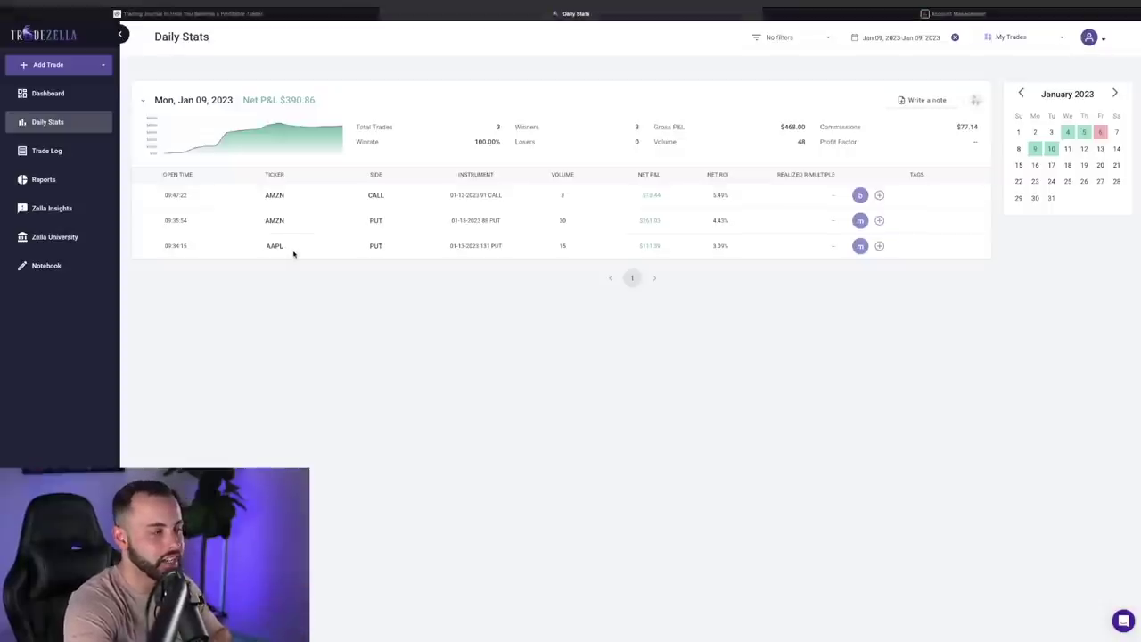
Step: Open the AAPL Jan 09, 2023 131 PUT trade review, net P&L $111.39 on 15 options
{"action": "left_click", "coordinate": [293, 254]}
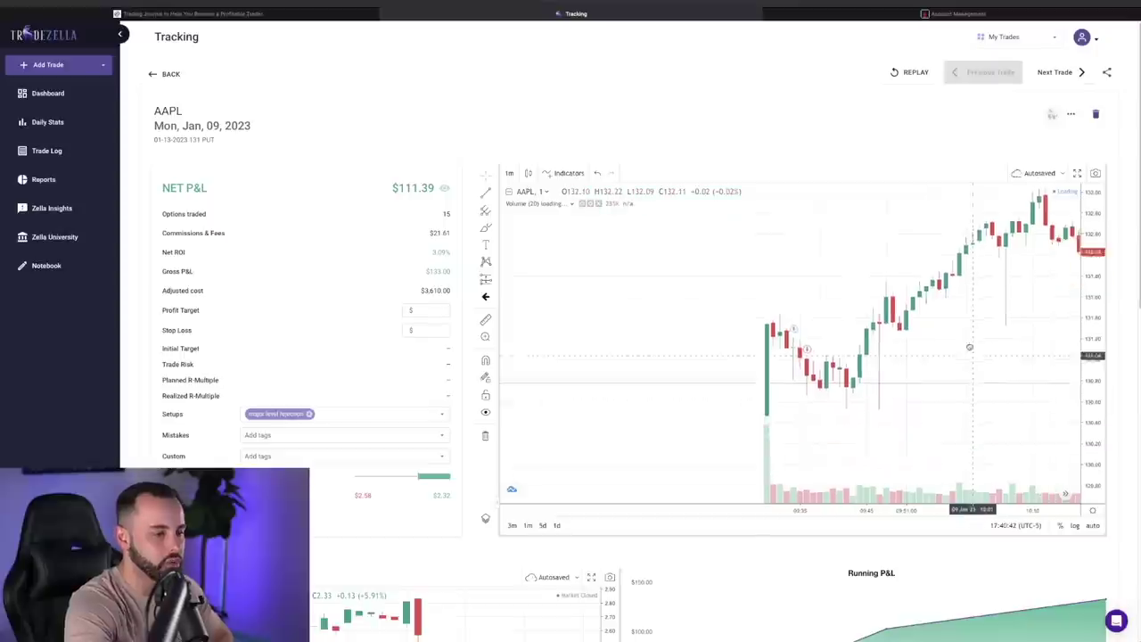
{"action": "mouse_move", "coordinate": [759, 314]}
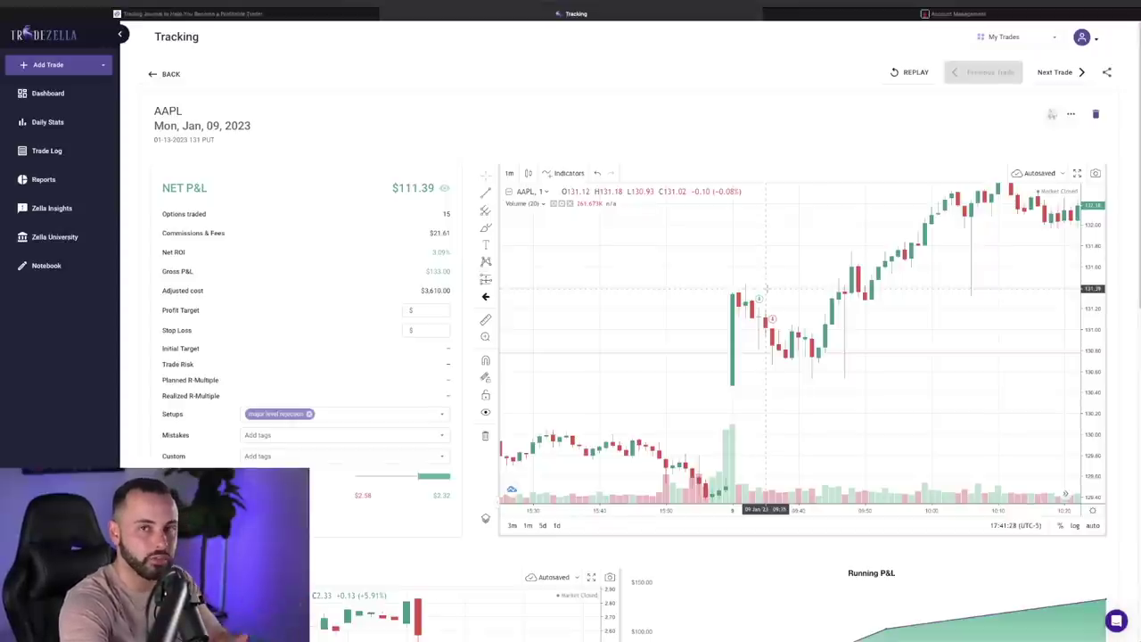
Step: Advance to the TSLA Jan 10, 2023 119 PUT trade, net P&L $295.13 on 10 options
{"action": "left_click", "coordinate": [169, 73]}
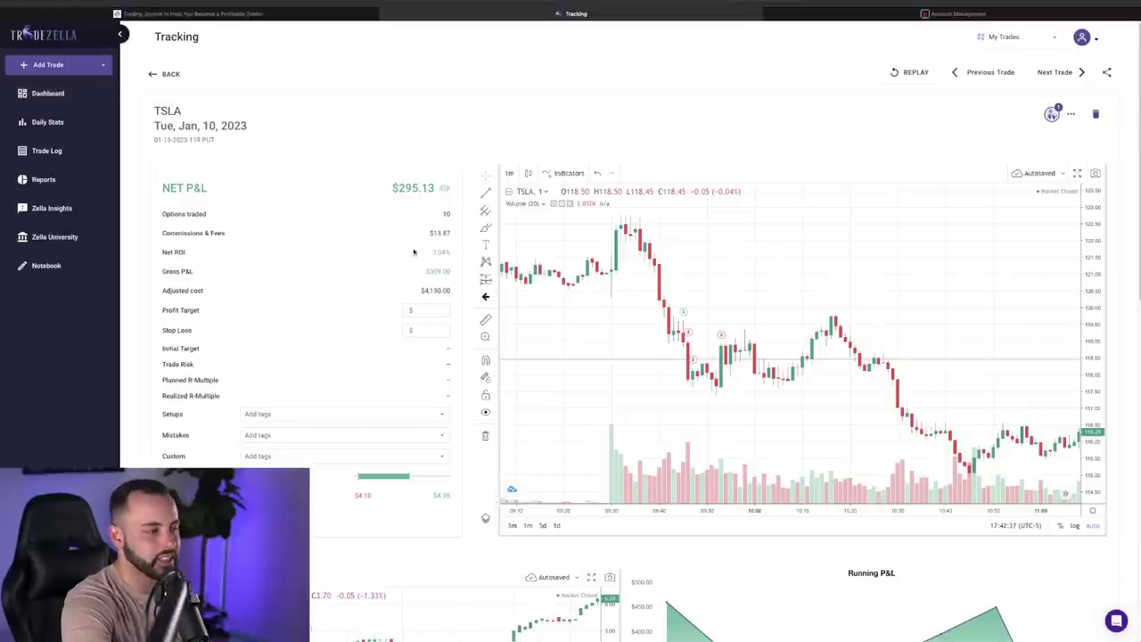
Step: Switch to thinkorswim's TSLA 1-minute chart with marked support and resistance levels
{"action": "mouse_move", "coordinate": [682, 311]}
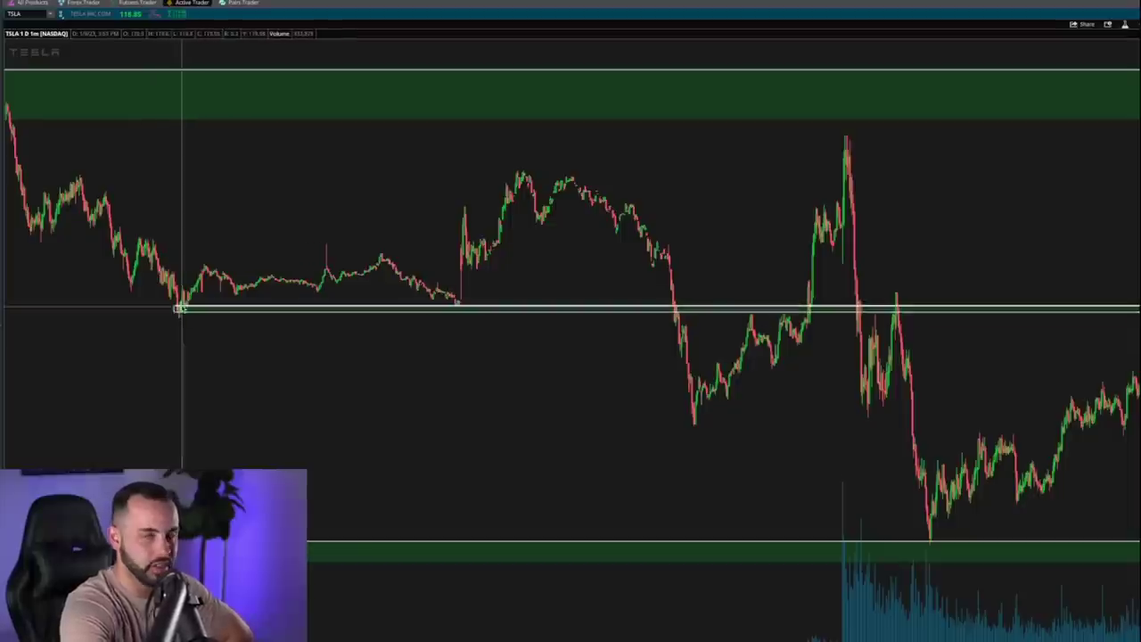
Step: Zoom the TSLA one-minute chart into a chosen stretch of price action
{"action": "left_click_drag", "start_coordinate": [998, 273], "coordinate": [689, 280]}
{"action": "left_click_drag", "start_coordinate": [965, 273], "coordinate": [387, 272]}
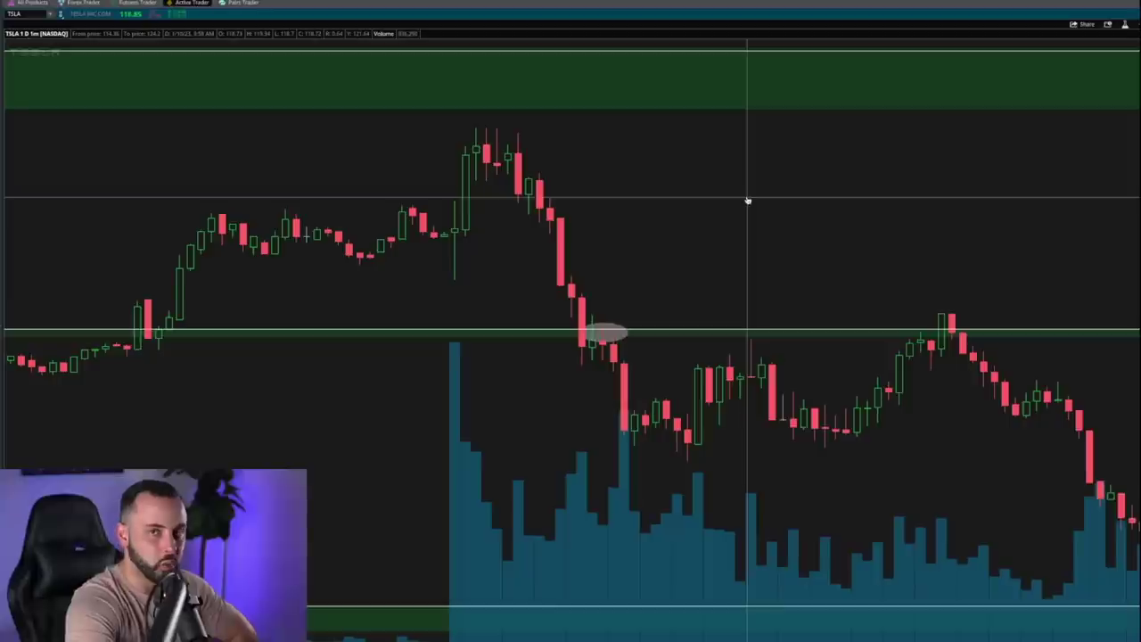
{"action": "right_click", "coordinate": [692, 249]}
{"action": "left_click", "coordinate": [600, 291]}
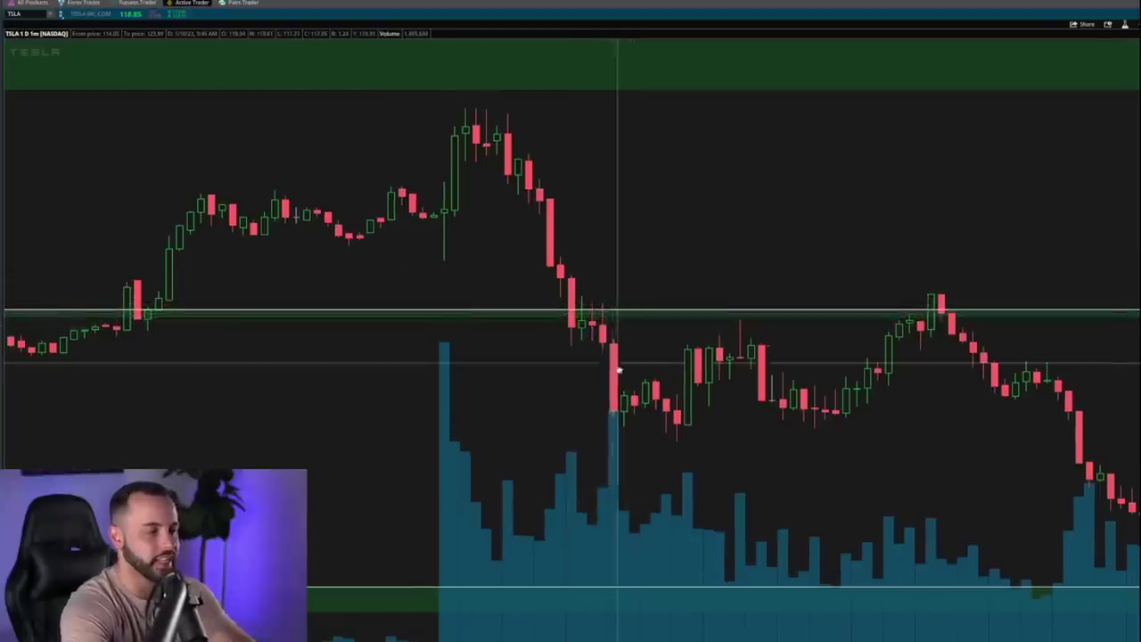
Step: Dismiss the chart drawing tools and return to the NVDA, META, TSLA, MSFT chart grid
{"action": "right_click", "coordinate": [625, 401]}
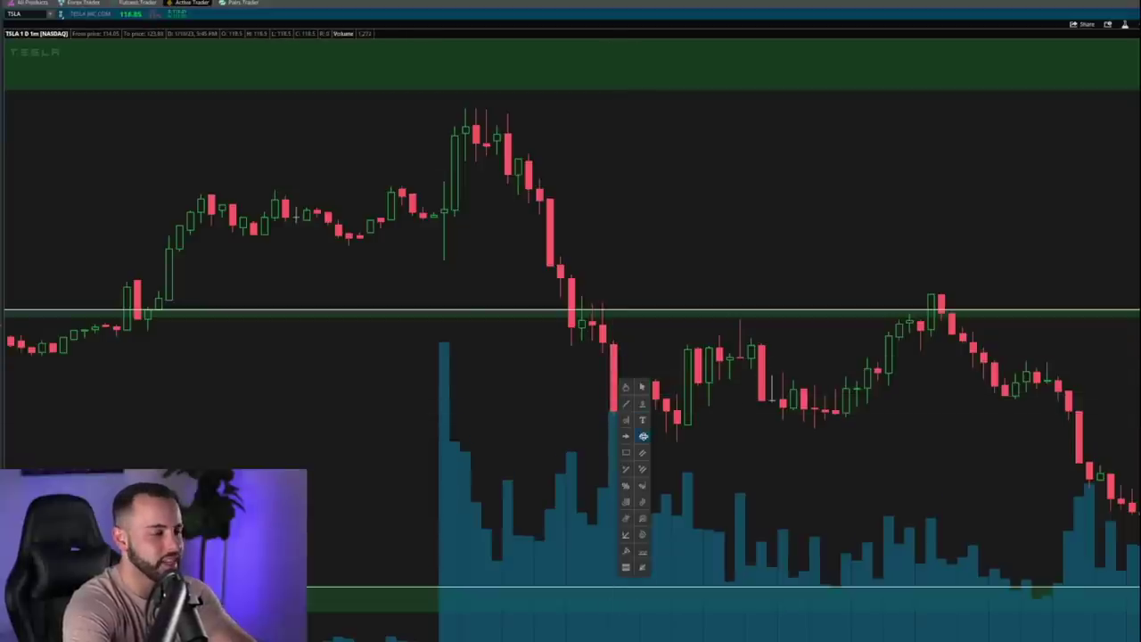
{"action": "left_click", "coordinate": [611, 398]}
{"action": "right_click", "coordinate": [686, 376]}
{"action": "left_click", "coordinate": [624, 405]}
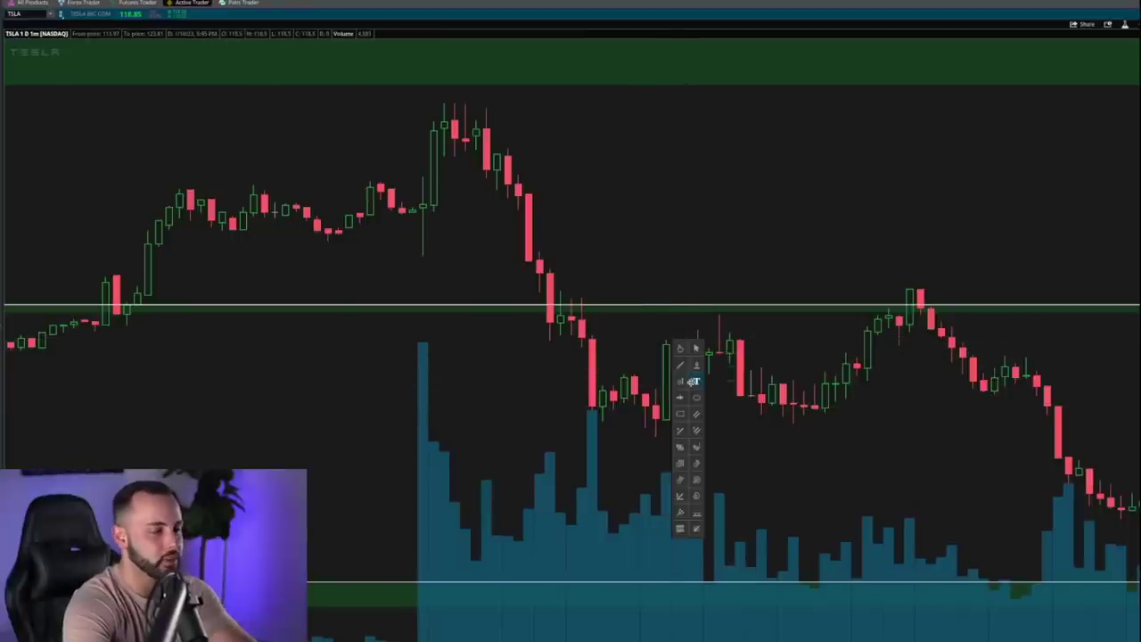
{"action": "left_click", "coordinate": [597, 396]}
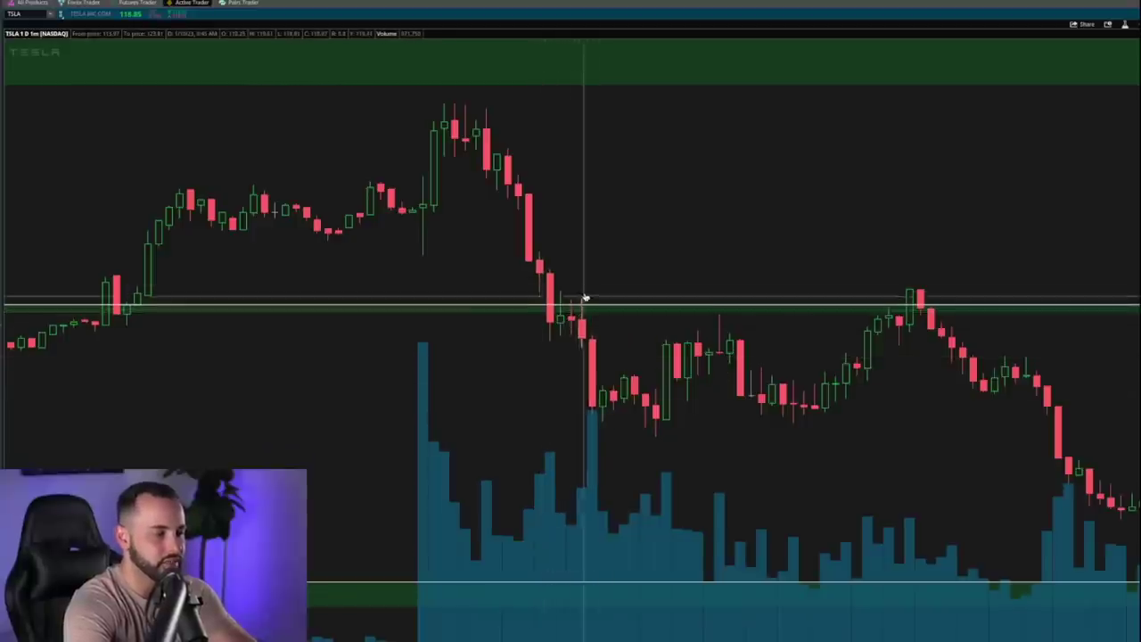
{"action": "scroll", "coordinate": [639, 368], "scroll_direction": "down", "scroll_amount": 1}
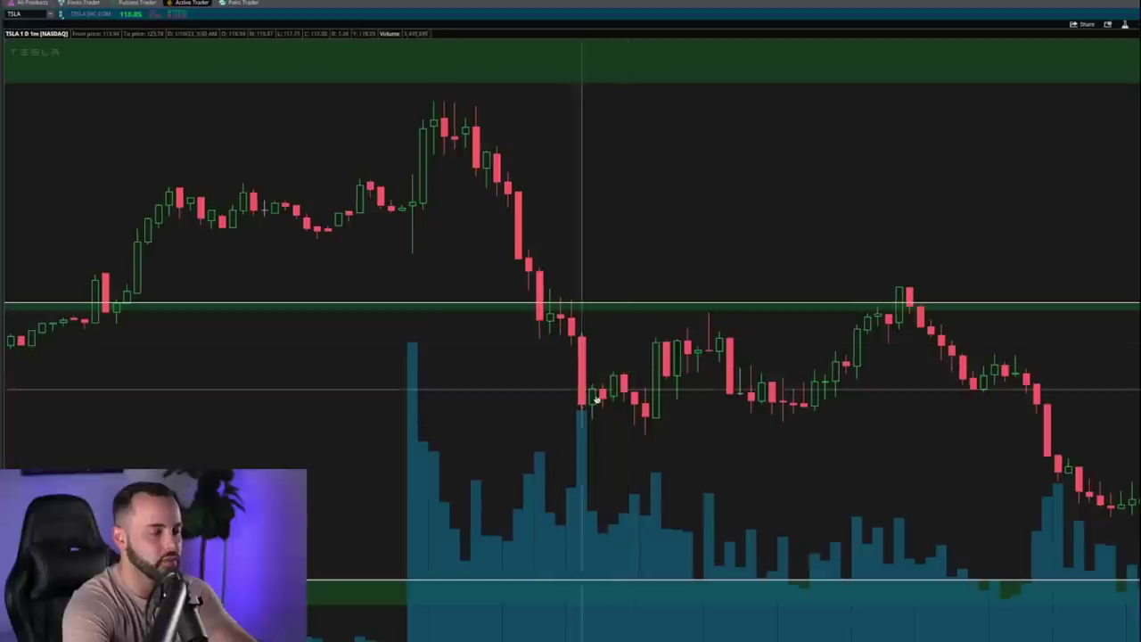
{"action": "scroll", "coordinate": [650, 254], "scroll_direction": "down", "scroll_amount": 1}
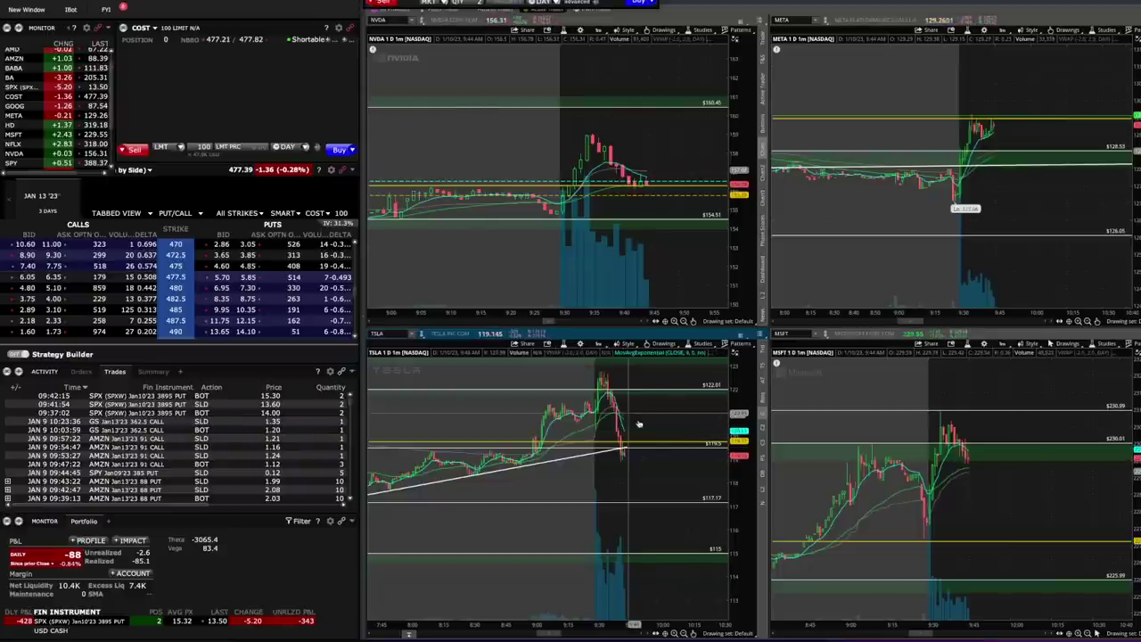
Step: Zoom the TSLA chart into the latest minutes and link the option chain to TSLA
{"action": "left_click_drag", "start_coordinate": [674, 426], "coordinate": [550, 428]}
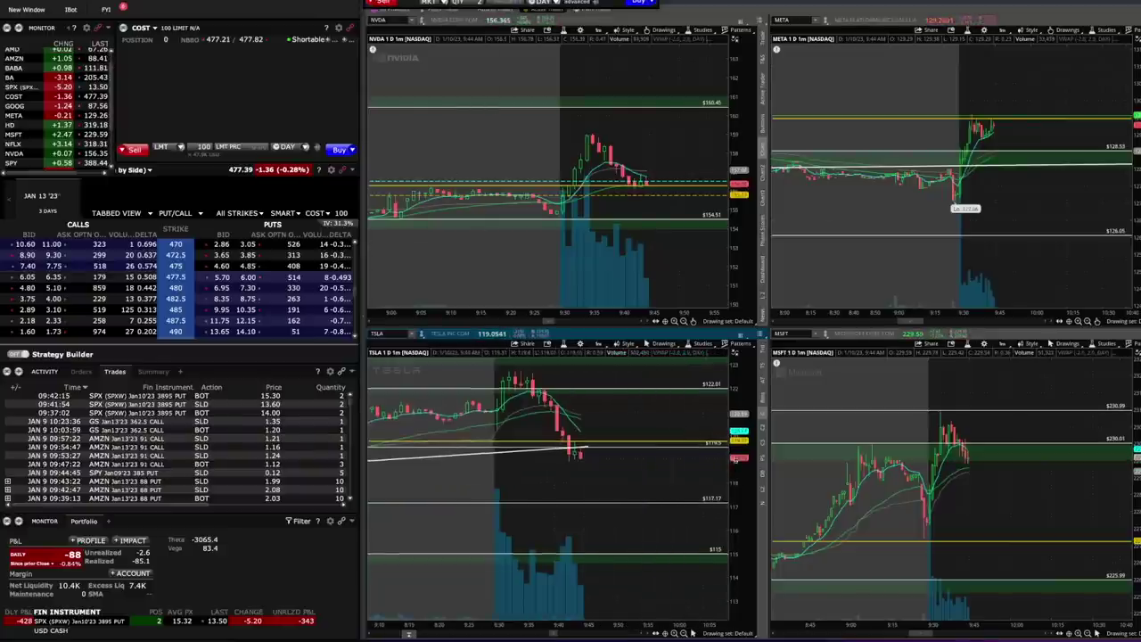
{"action": "right_click", "coordinate": [654, 416]}
{"action": "left_click", "coordinate": [692, 632]}
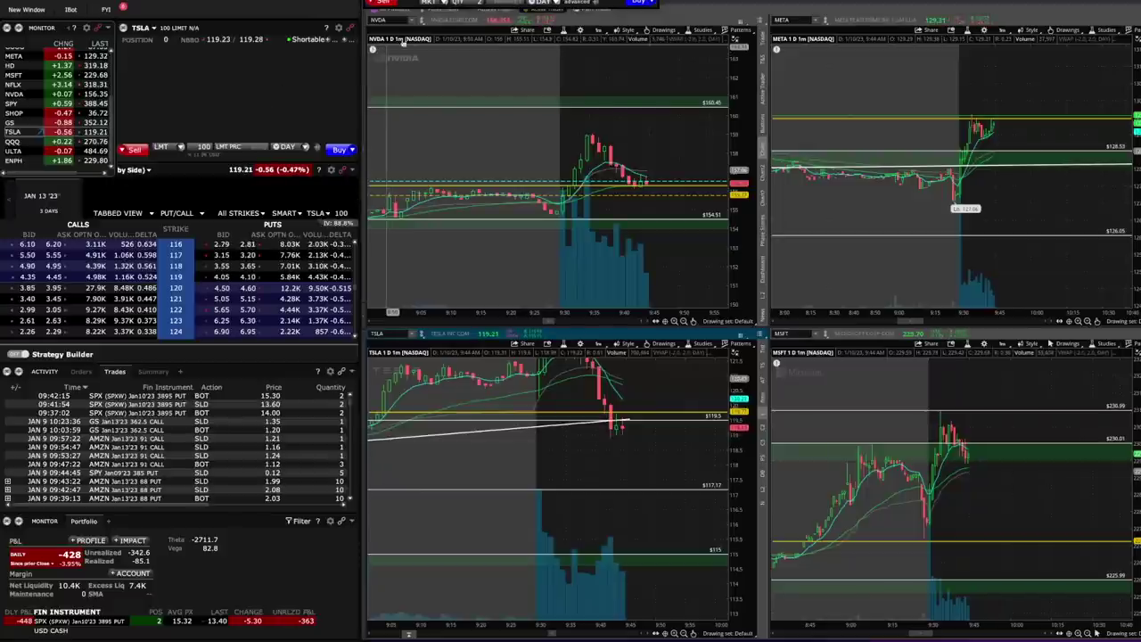
Step: Buy 10 TSLA Jan 13 '23 119 puts at market, keeping quantity 10
{"action": "left_click", "coordinate": [251, 276]}
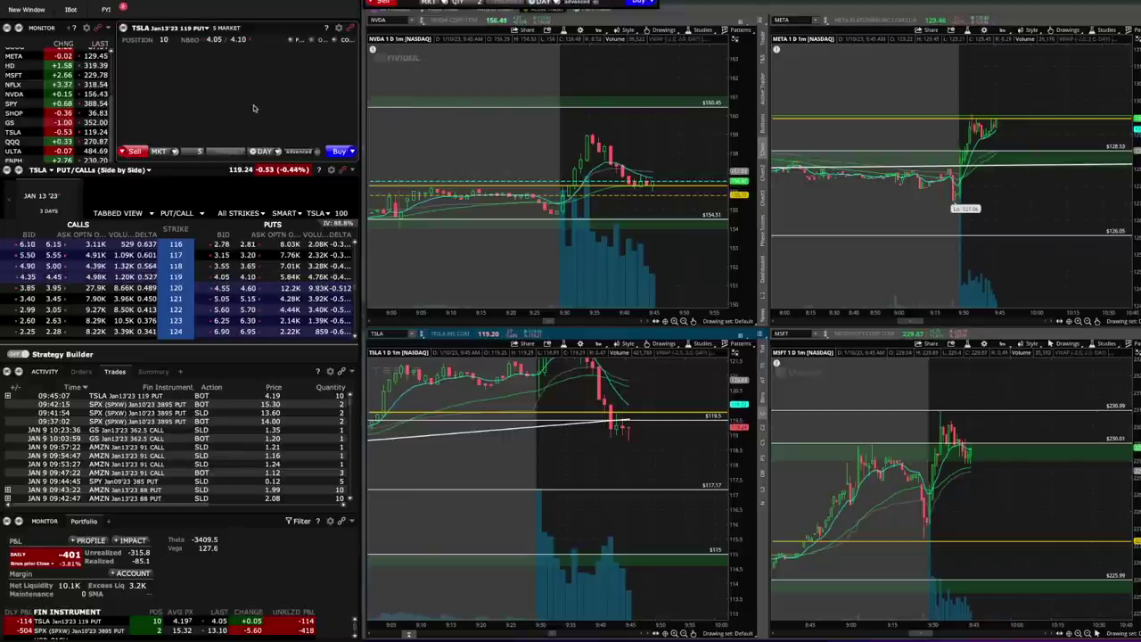
{"action": "left_click", "coordinate": [199, 151]}
{"action": "left_click", "coordinate": [233, 115]}
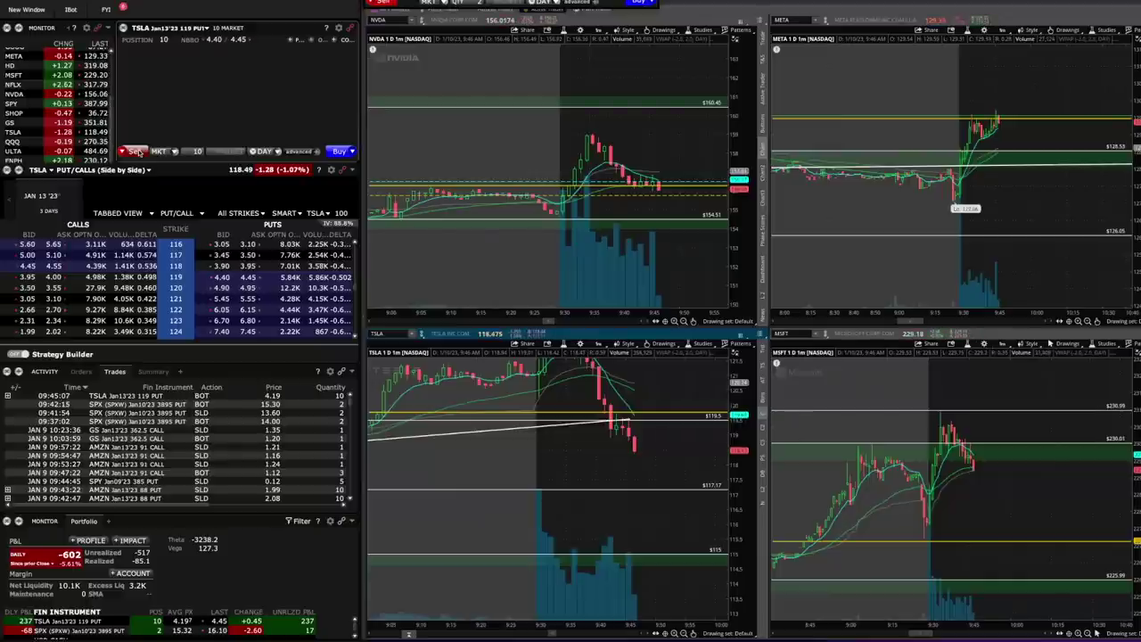
Step: Sell 5 TSLA 119 puts at market, then pick the quantity for the next partial sale
{"action": "left_click", "coordinate": [196, 153]}
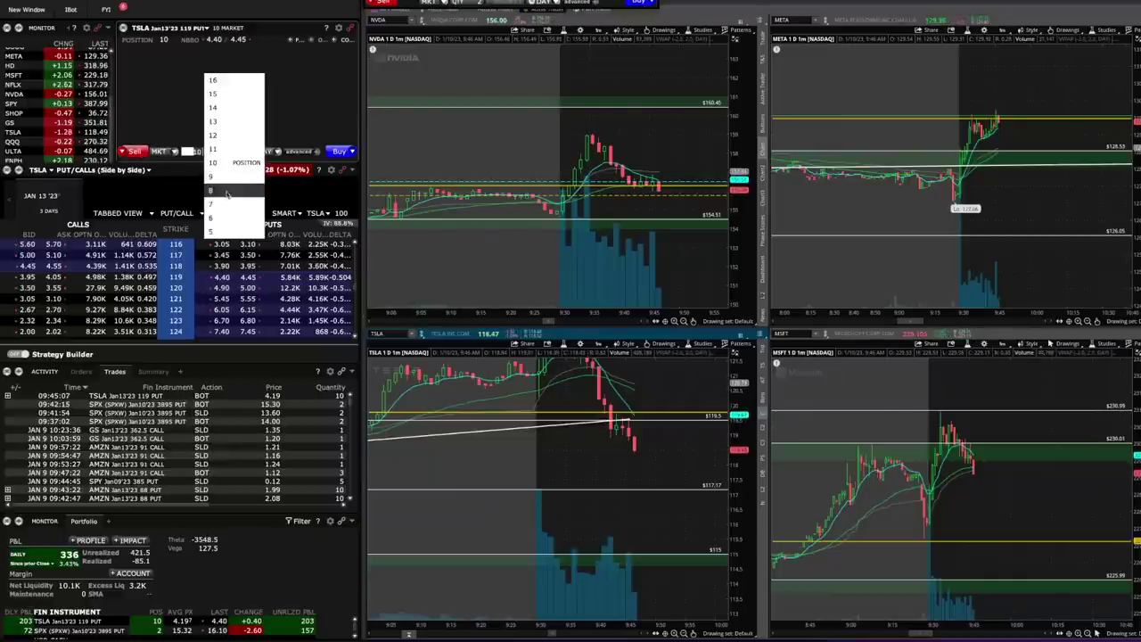
{"action": "left_click", "coordinate": [229, 221]}
{"action": "left_click", "coordinate": [133, 152]}
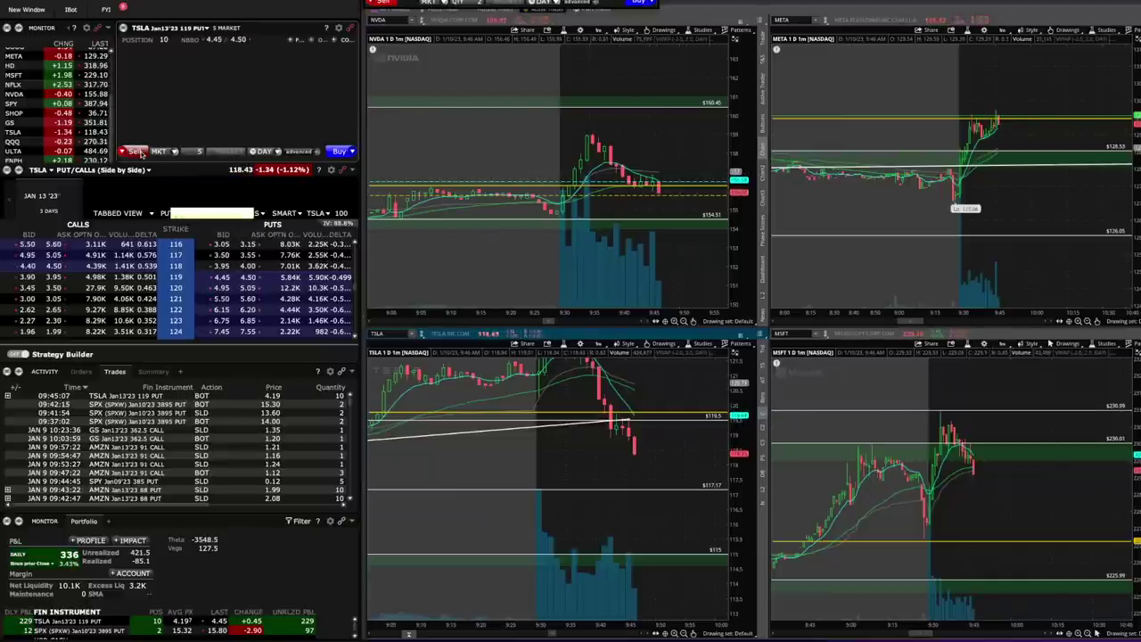
{"action": "left_click", "coordinate": [197, 153]}
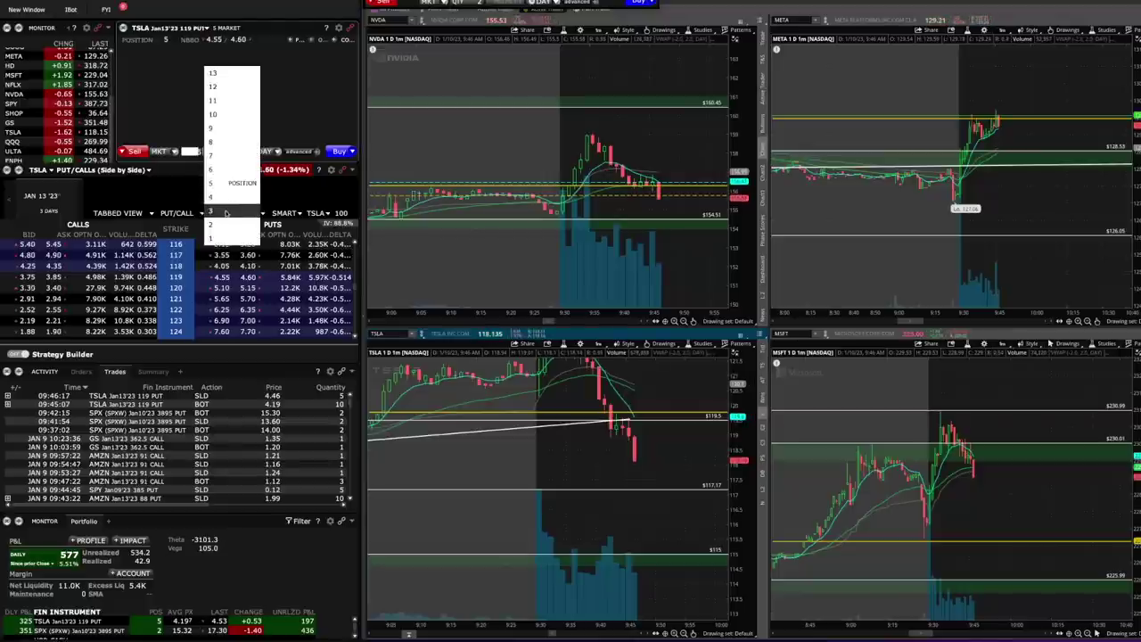
{"action": "left_click", "coordinate": [228, 183]}
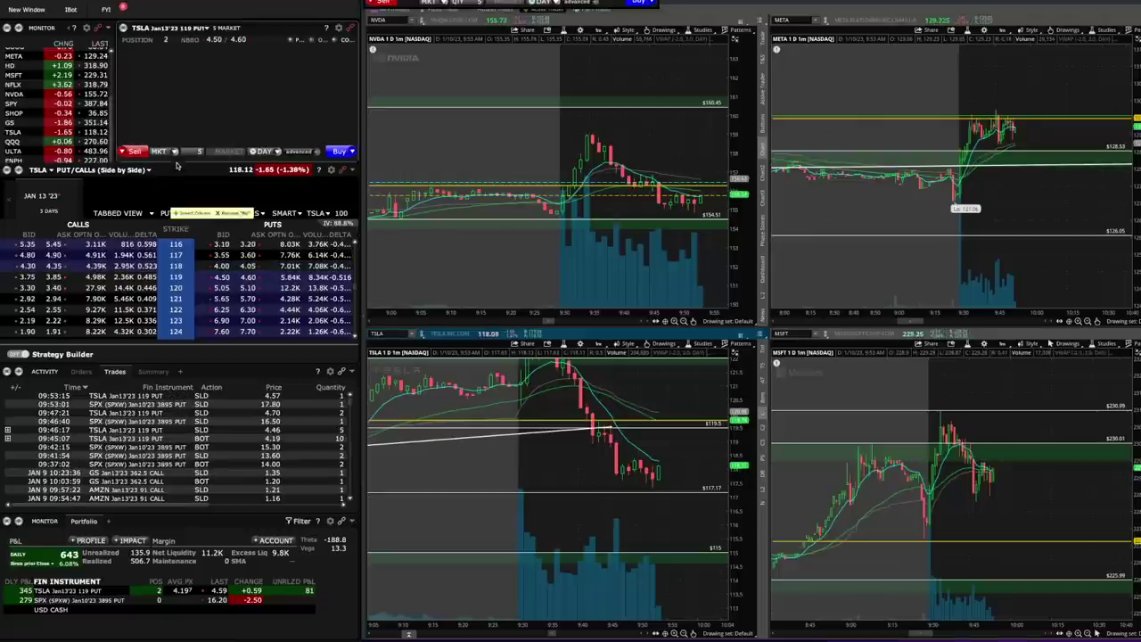
Step: Sell another TSLA 119 put and set the quantity to the remaining 2 contracts
{"action": "left_click", "coordinate": [191, 150]}
{"action": "left_click", "coordinate": [219, 228]}
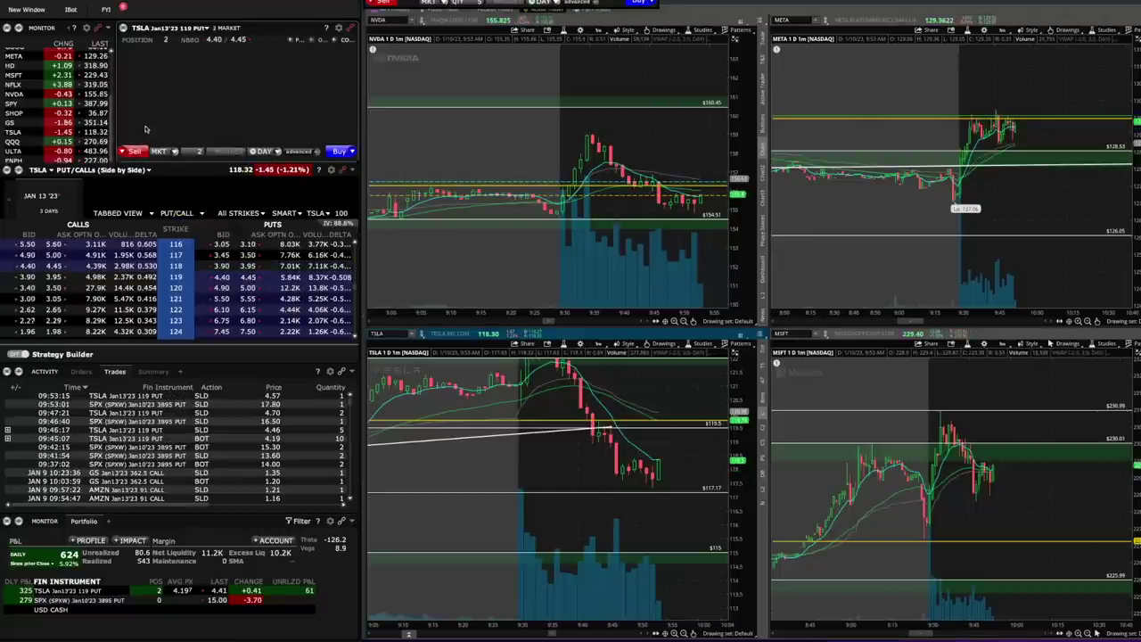